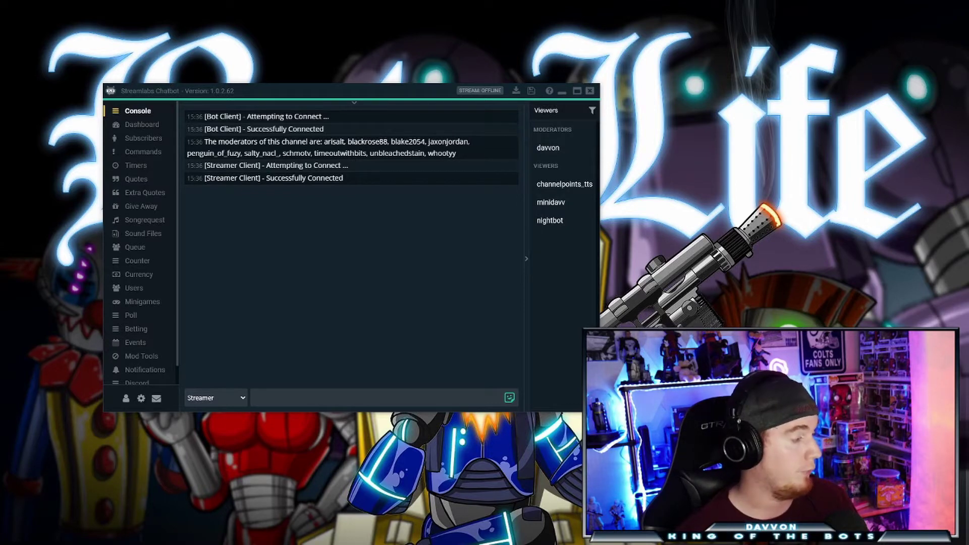
Open the Events list and start a new, blank user event
{"action": "left_click", "coordinate": [163, 341]}
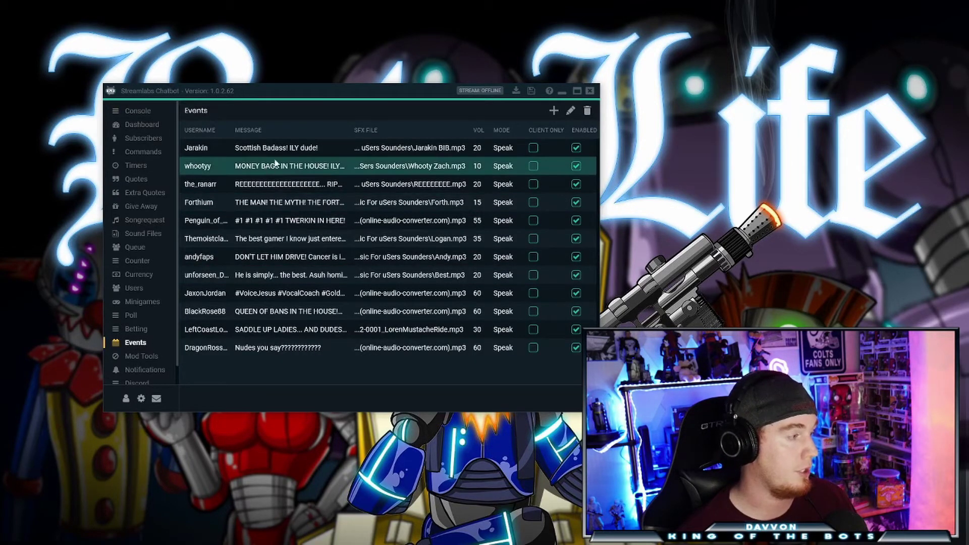
{"action": "left_click", "coordinate": [283, 169]}
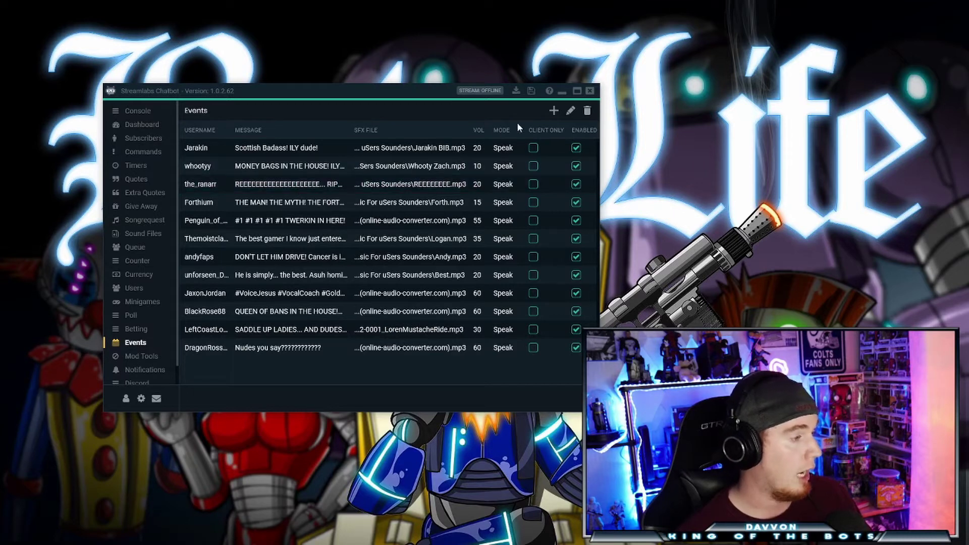
{"action": "left_click", "coordinate": [553, 112]}
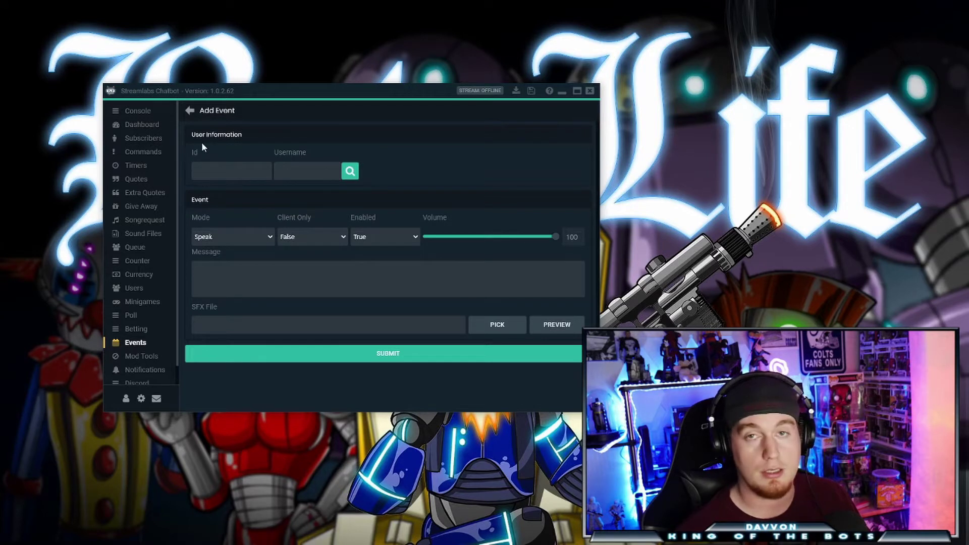
Enter the user's Twitch handle as both the event Id and the Username
{"action": "left_click", "coordinate": [216, 173]}
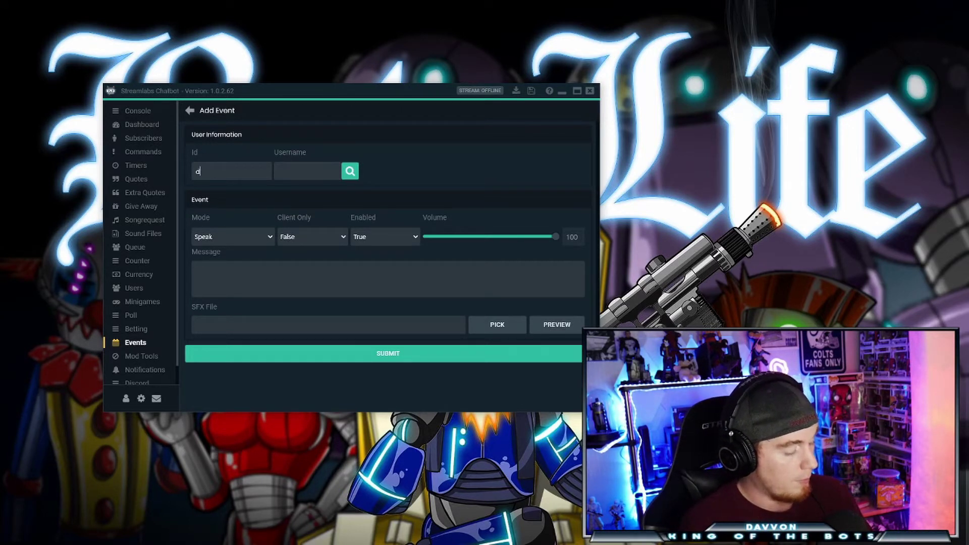
{"action": "type", "text": "davvon"}
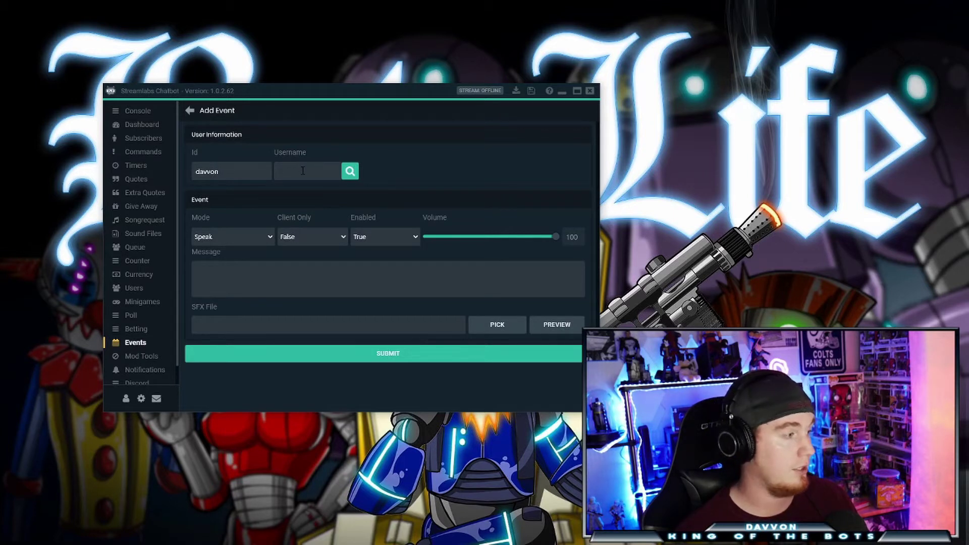
{"action": "type", "text": "Davvon"}
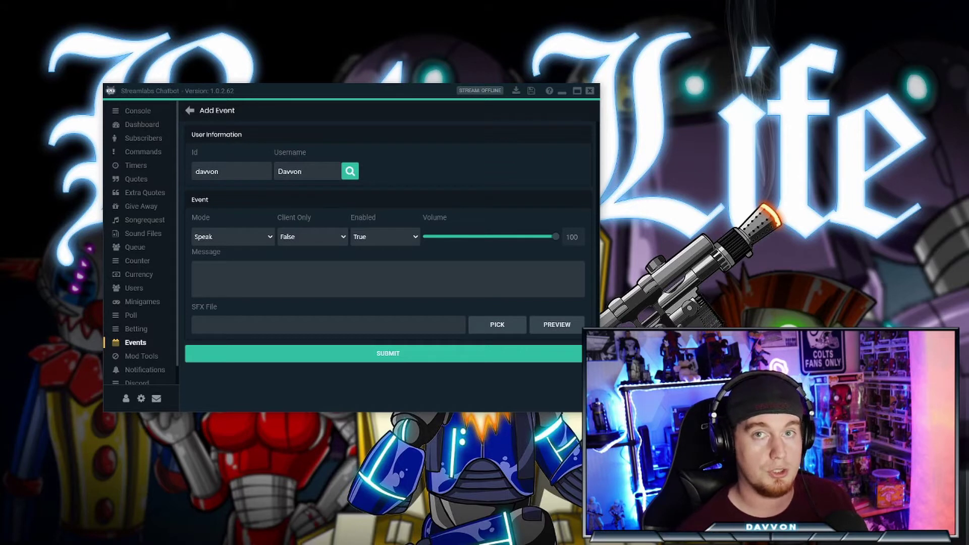
{"action": "left_click", "coordinate": [225, 241]}
{"action": "left_click", "coordinate": [203, 276]}
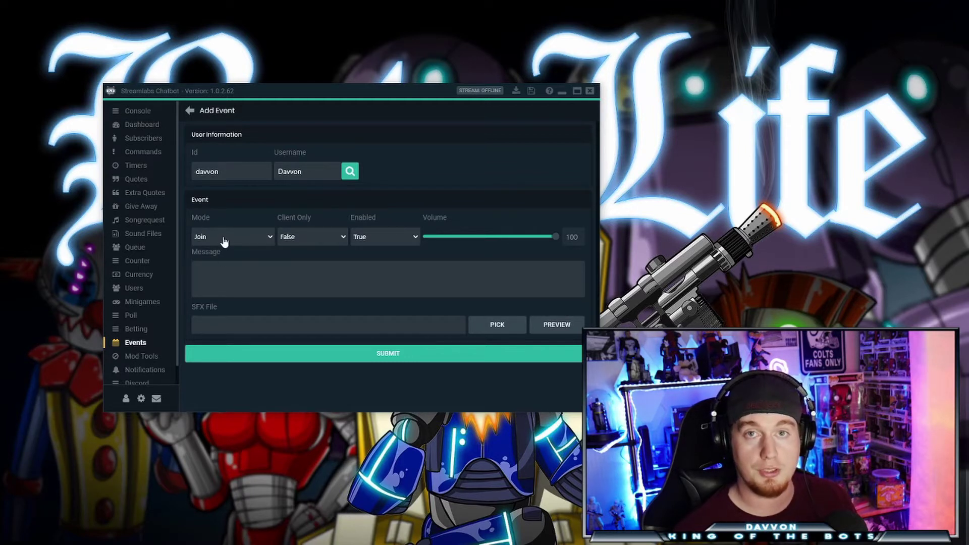
{"action": "left_click", "coordinate": [225, 241]}
{"action": "left_click", "coordinate": [208, 263]}
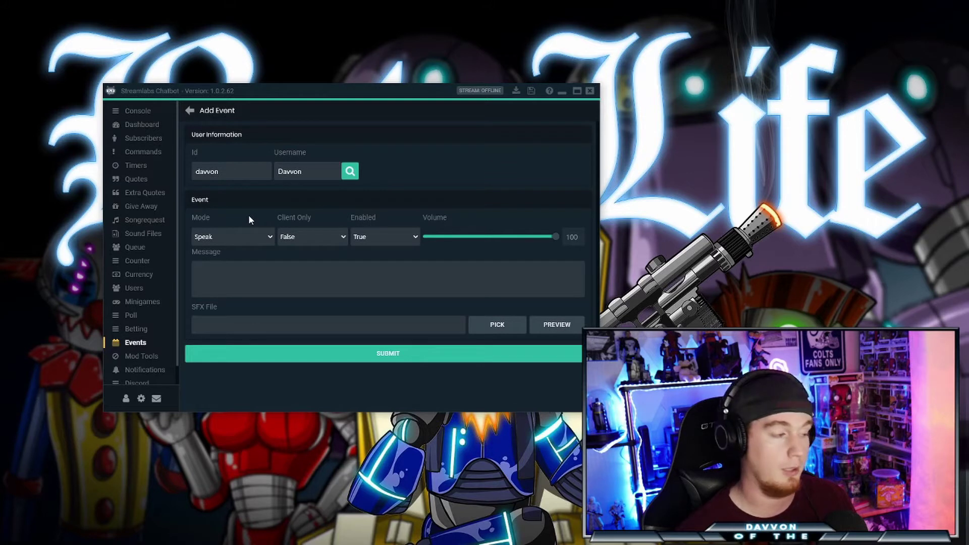
Keep Client Only False and Enabled True, and lower the event volume to 30
{"action": "left_click", "coordinate": [304, 237]}
{"action": "left_click", "coordinate": [303, 276]}
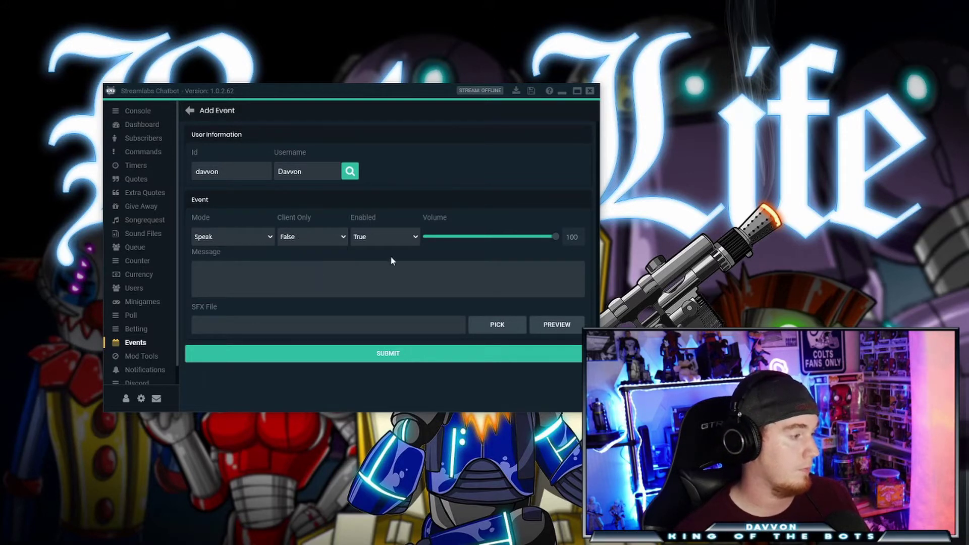
{"action": "left_click", "coordinate": [385, 238]}
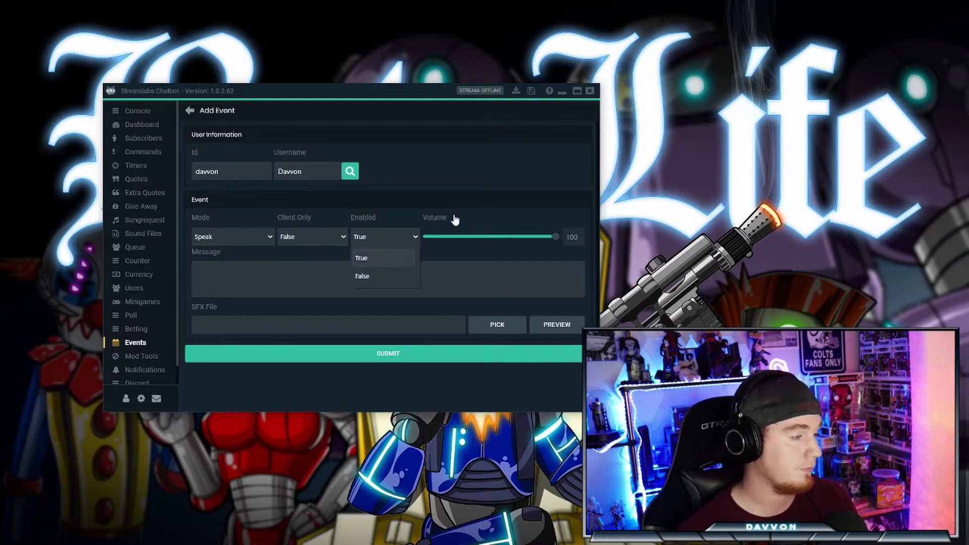
{"action": "left_click", "coordinate": [555, 237]}
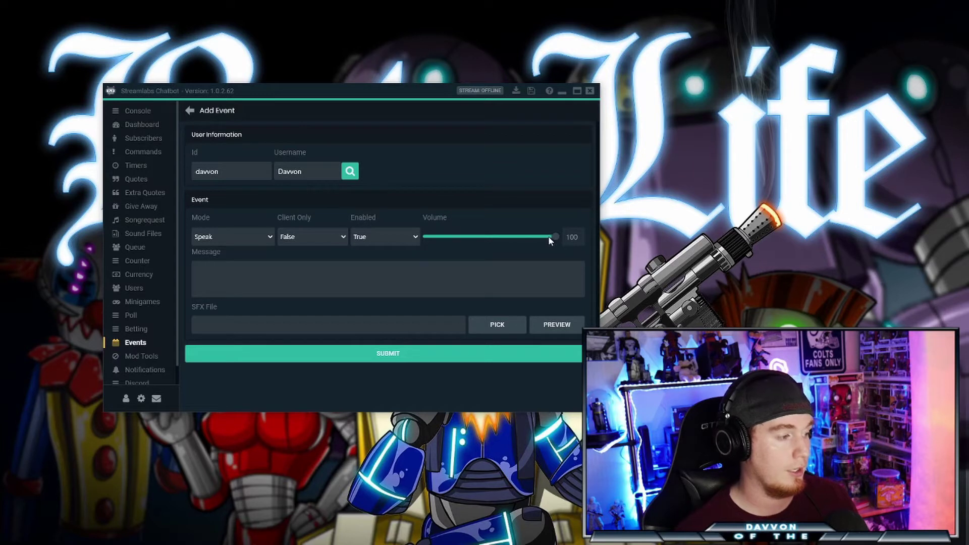
{"action": "left_click_drag", "start_coordinate": [554, 237], "coordinate": [465, 241]}
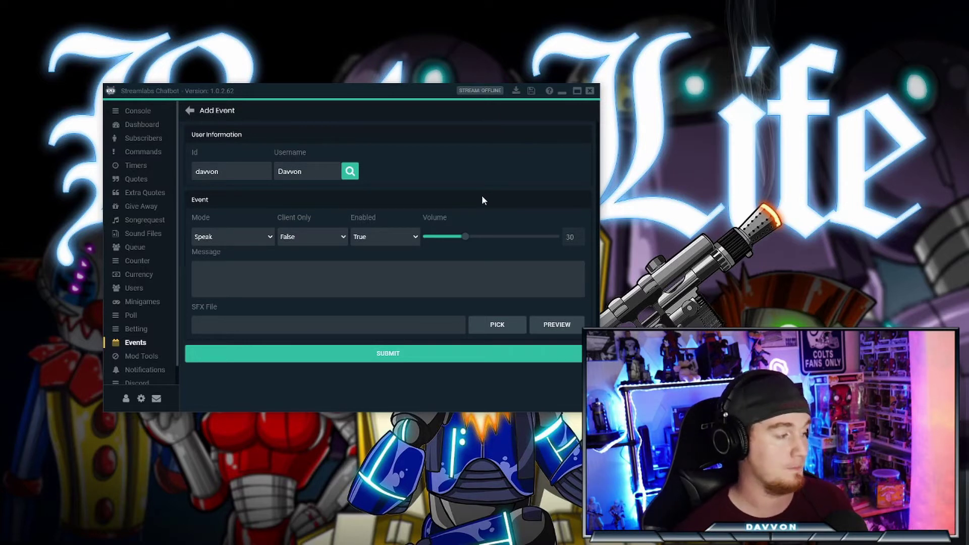
{"action": "left_click", "coordinate": [285, 283]}
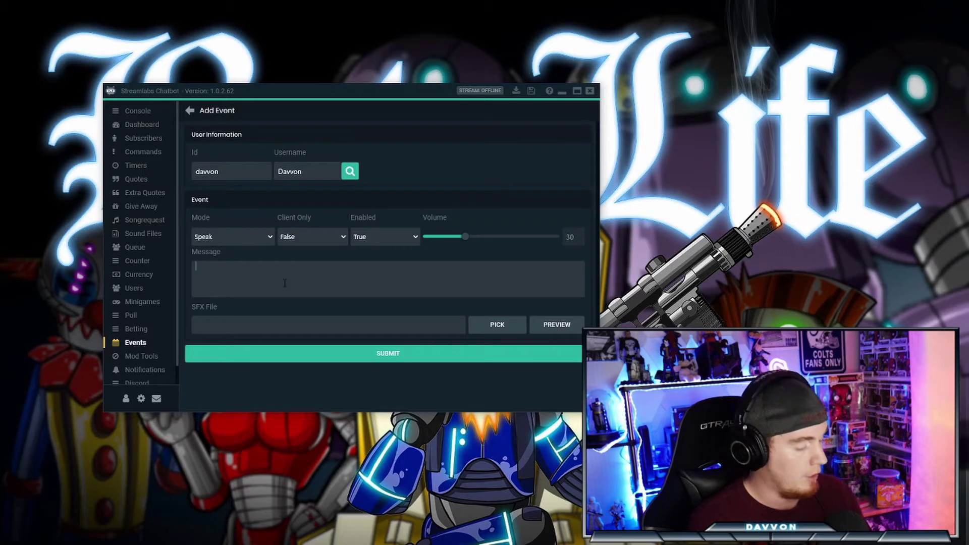
Write the message 'Check out <user> at Twitch.tv/<user>', correcting the mistyped ending
{"action": "type", "text": "Check out Davvon a"}
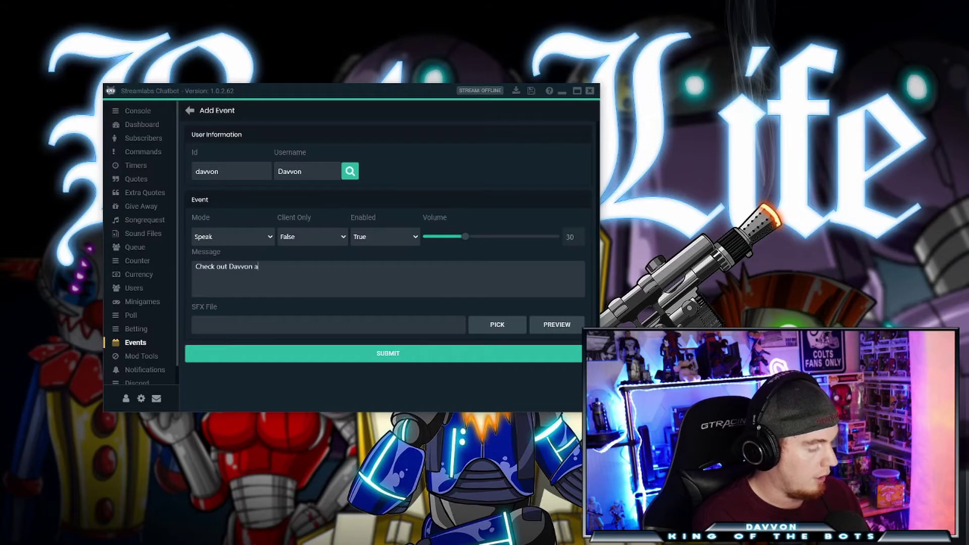
{"action": "type", "text": "t Twitch.tv?davv"}
{"action": "key", "text": "BackSpace"}
{"action": "key", "text": "BackSpace"}
{"action": "key", "text": "BackSpace"}
{"action": "key", "text": "BackSpace"}
{"action": "key", "text": "BackSpace"}
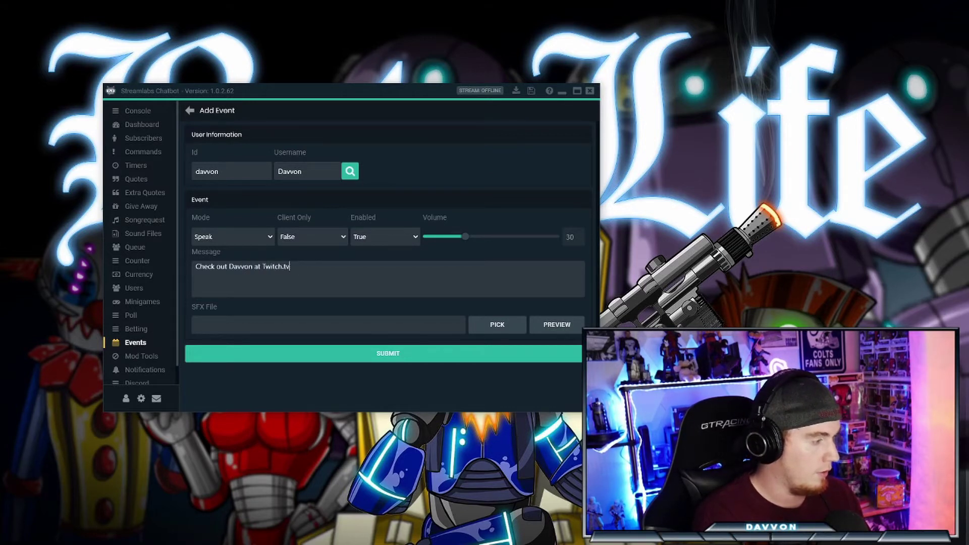
{"action": "type", "text": "/Davvon"}
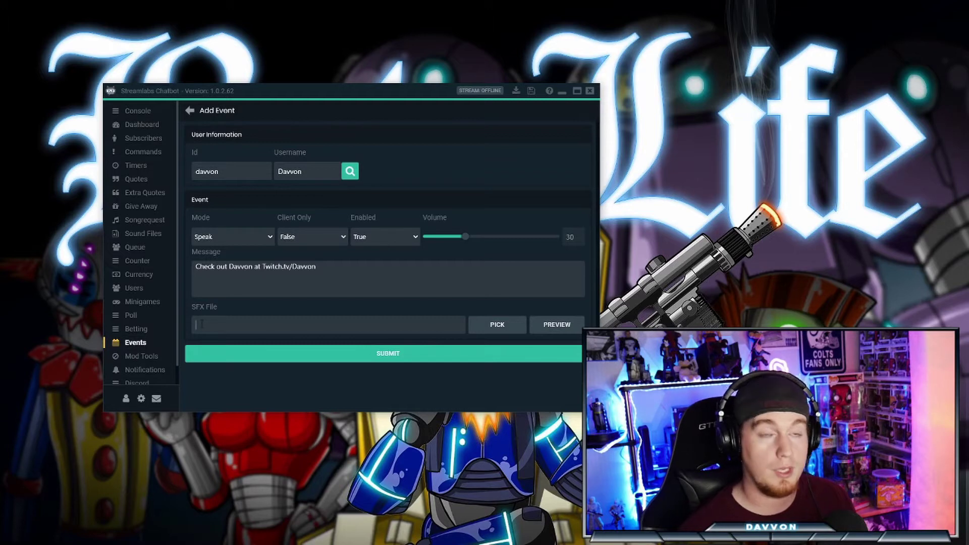
Choose PengyAudio.mp3 from the E:\Intros folder as the event's sound file
{"action": "left_click", "coordinate": [483, 326]}
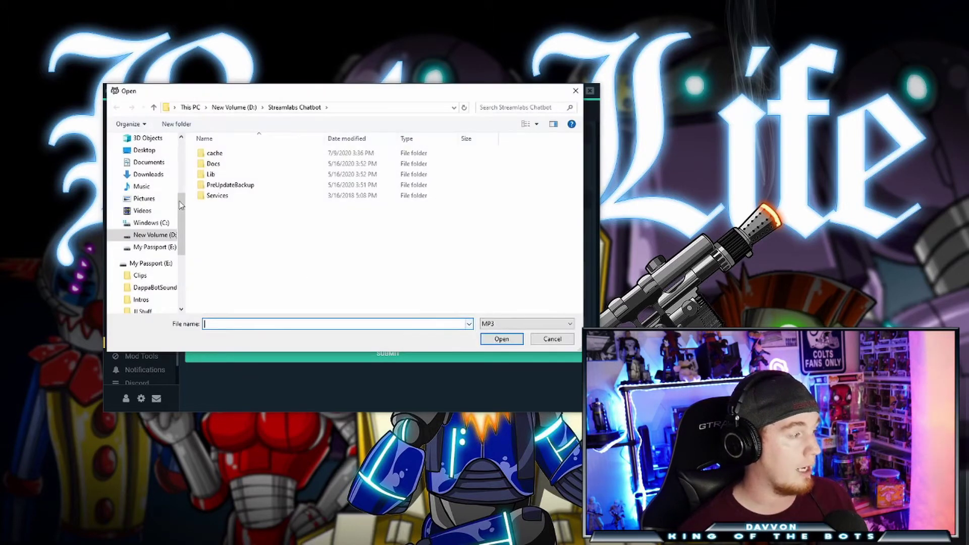
{"action": "scroll", "coordinate": [156, 212], "scroll_direction": "down", "scroll_amount": 4}
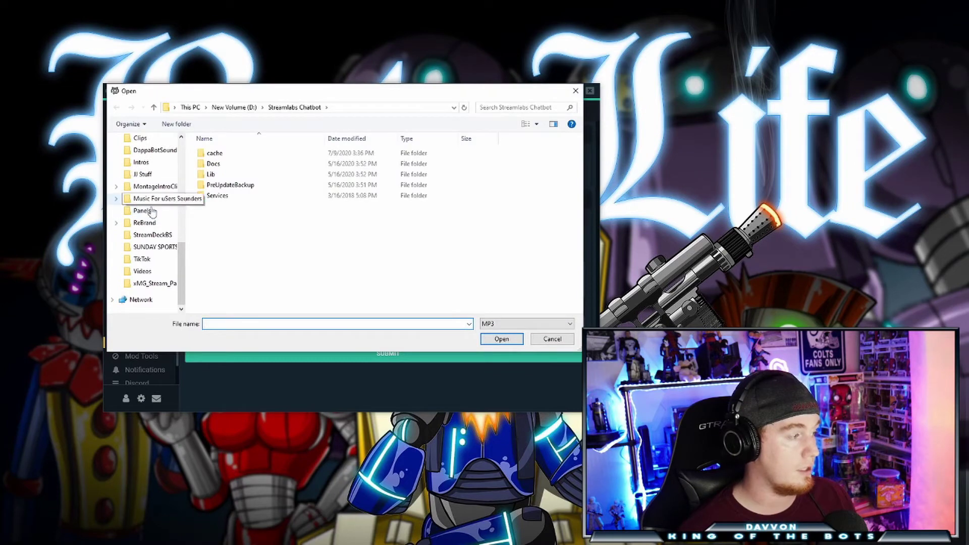
{"action": "left_click", "coordinate": [168, 169]}
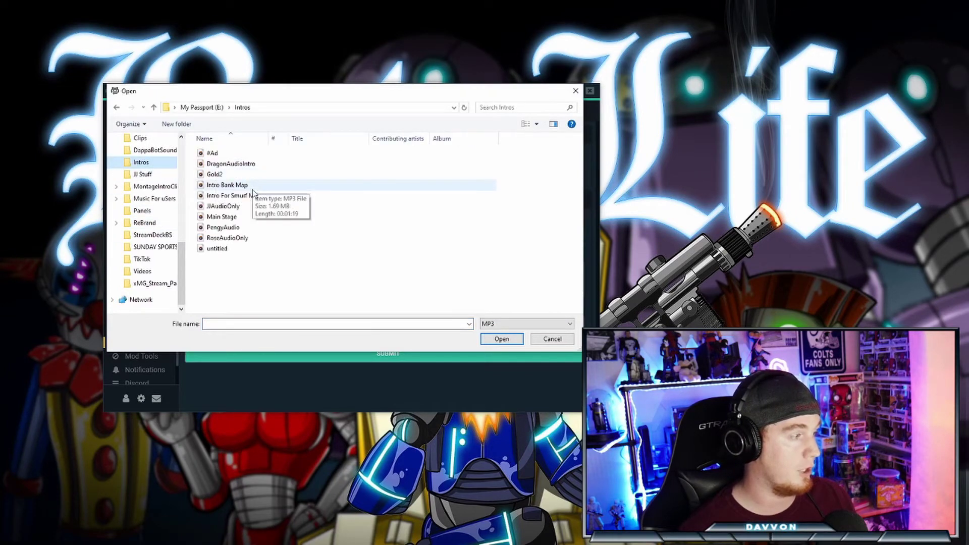
{"action": "double_click", "coordinate": [235, 228]}
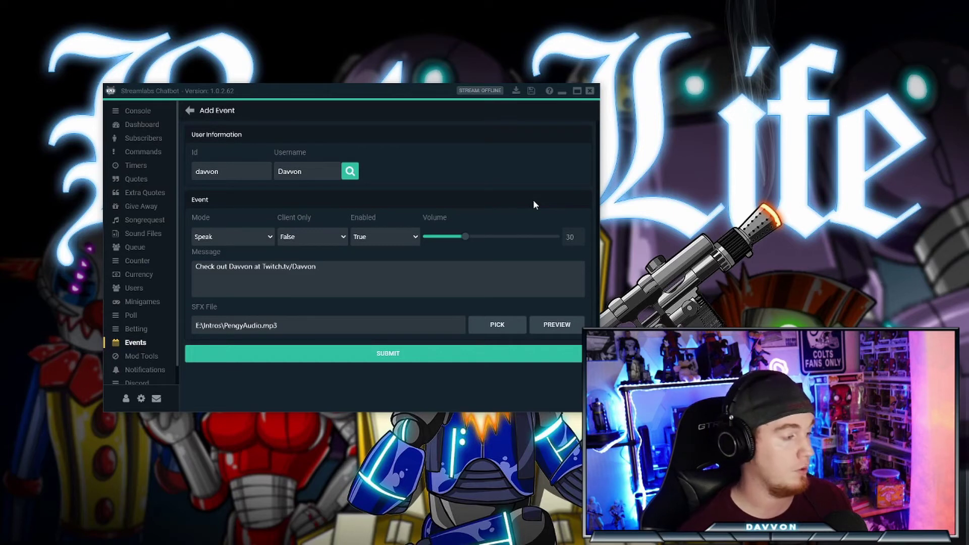
Submit the event and send 'Test' in the console chat to try it
{"action": "left_click", "coordinate": [421, 363]}
{"action": "left_click", "coordinate": [136, 110]}
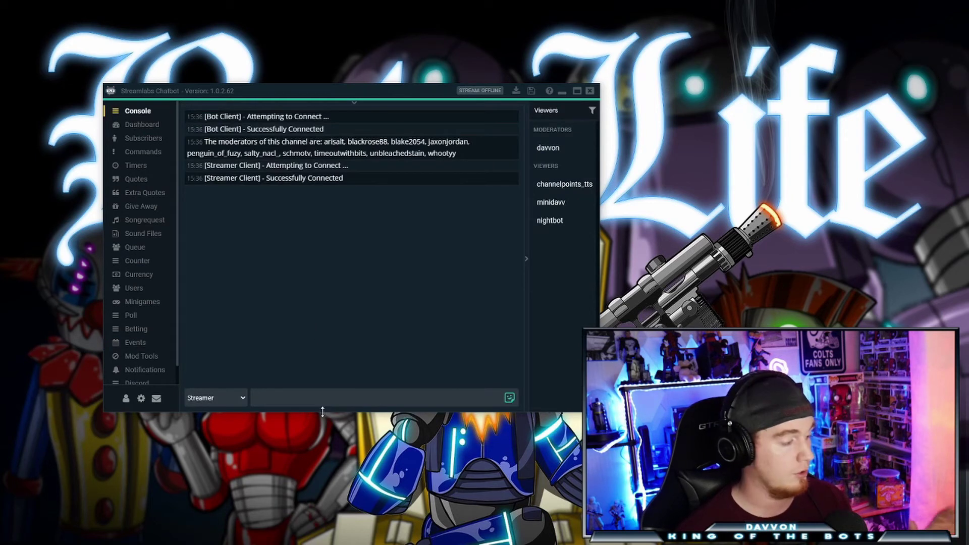
{"action": "type", "text": "Test"}
{"action": "key", "text": "Return"}
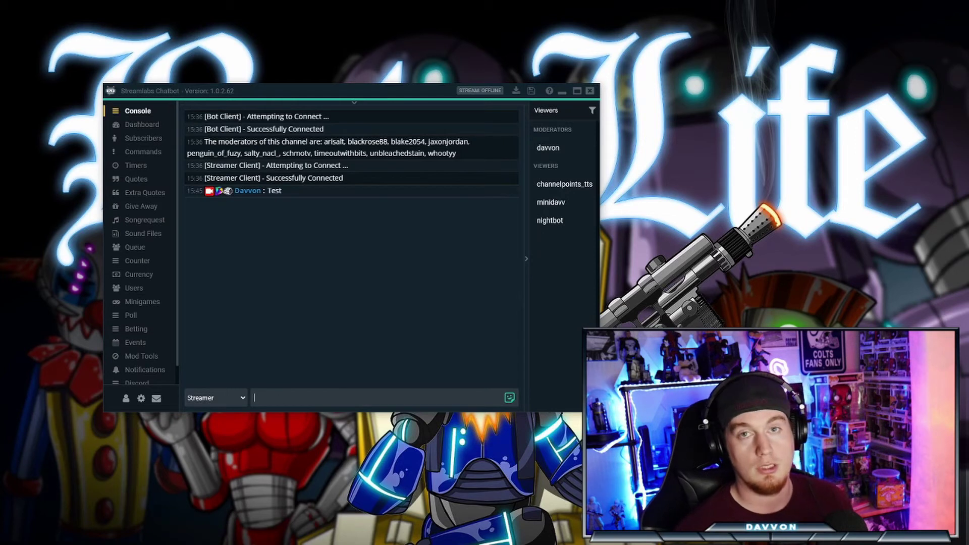